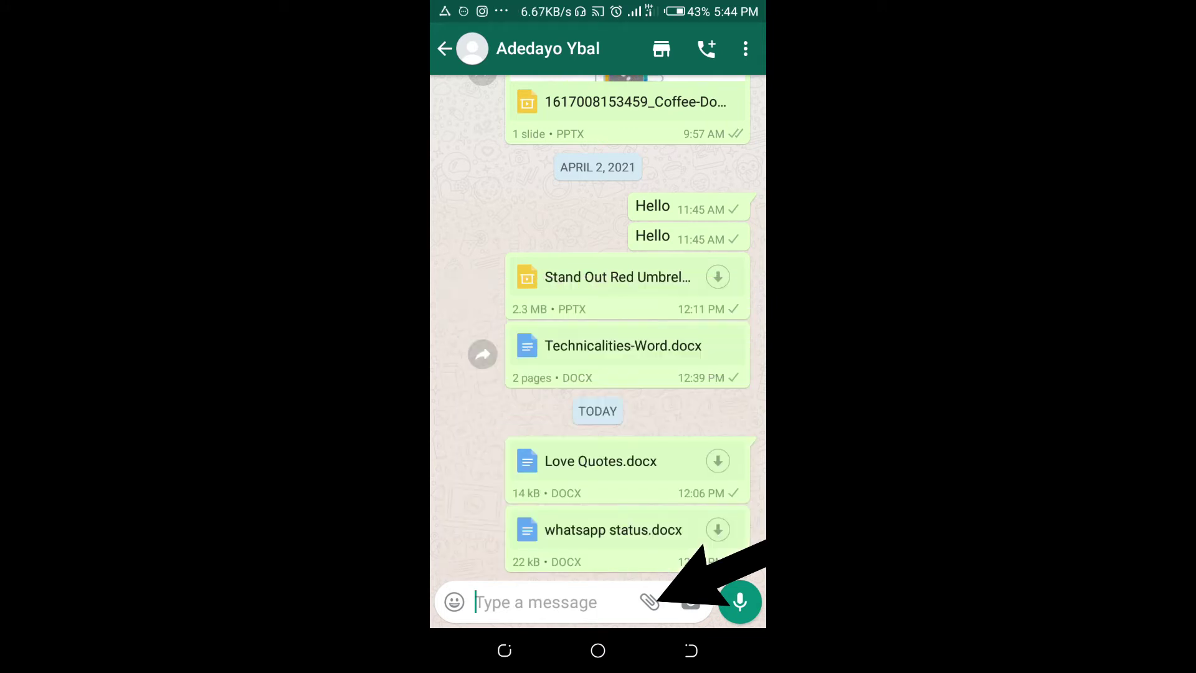
pyautogui.scroll(-5, 598, 351)
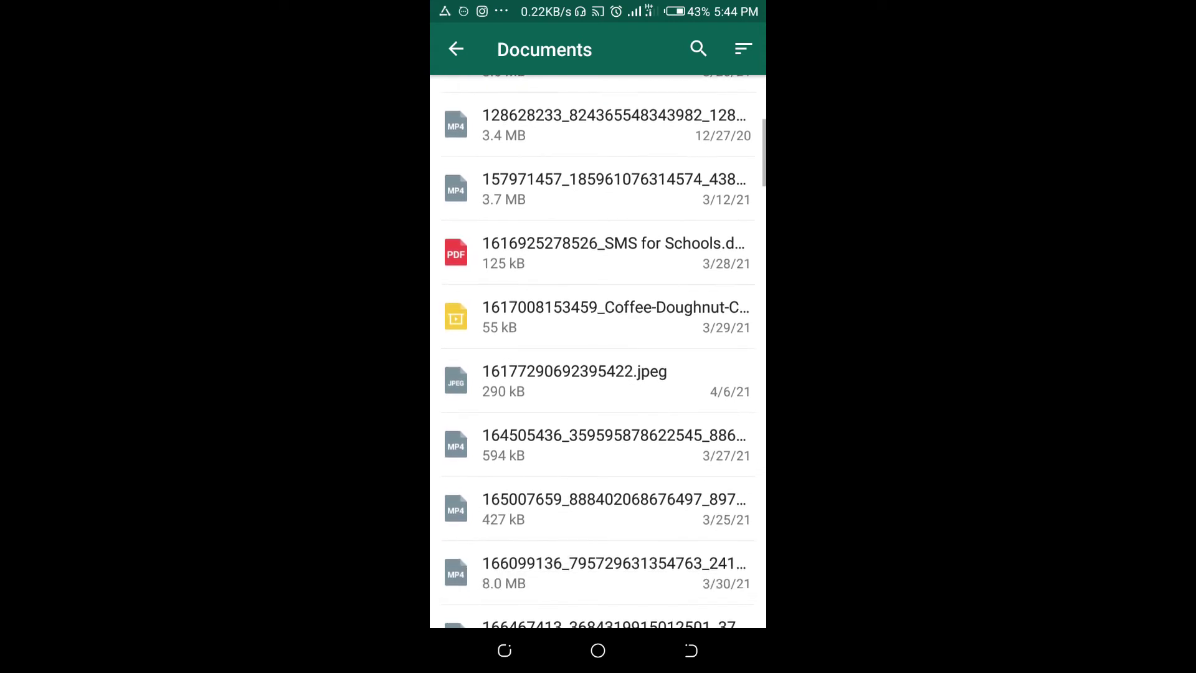
pyautogui.scroll(5, 598, 352)
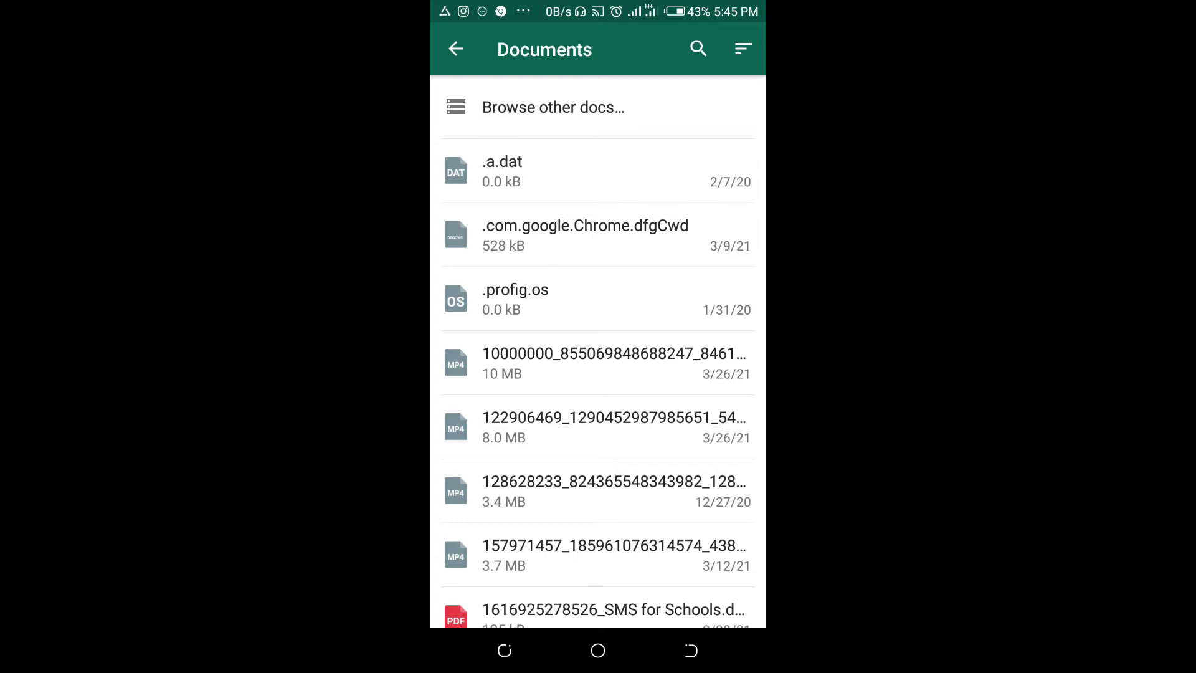
pyautogui.scroll(-3, 599, 352)
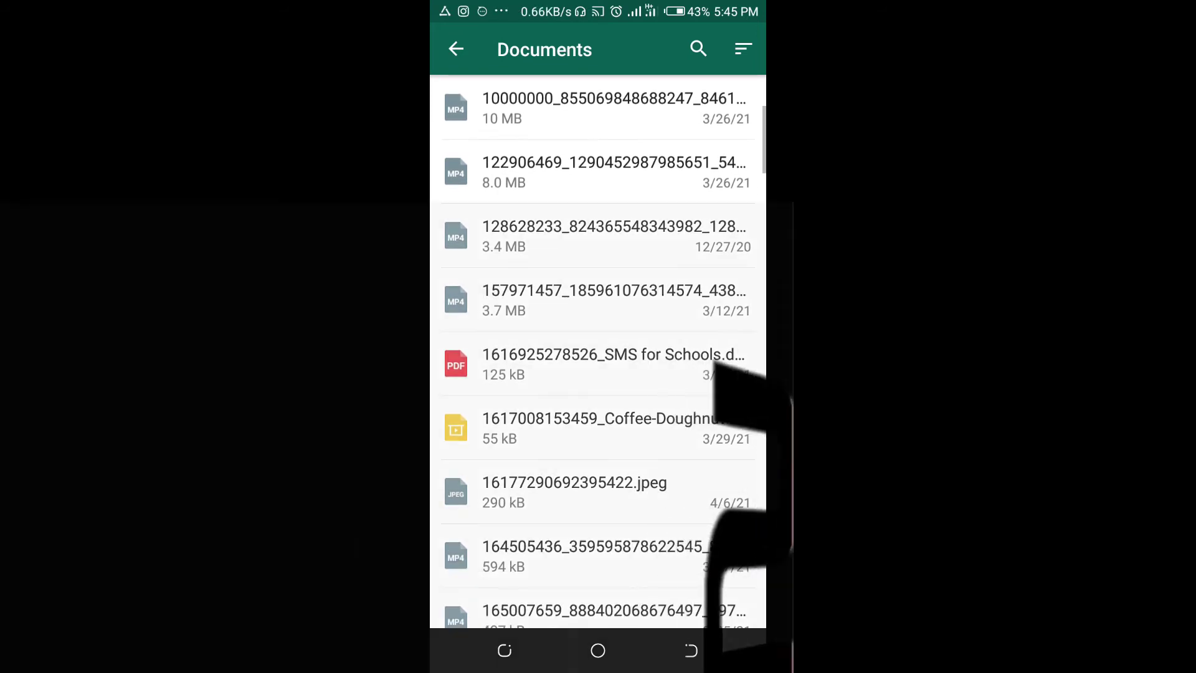
pyautogui.scroll(-1, 598, 352)
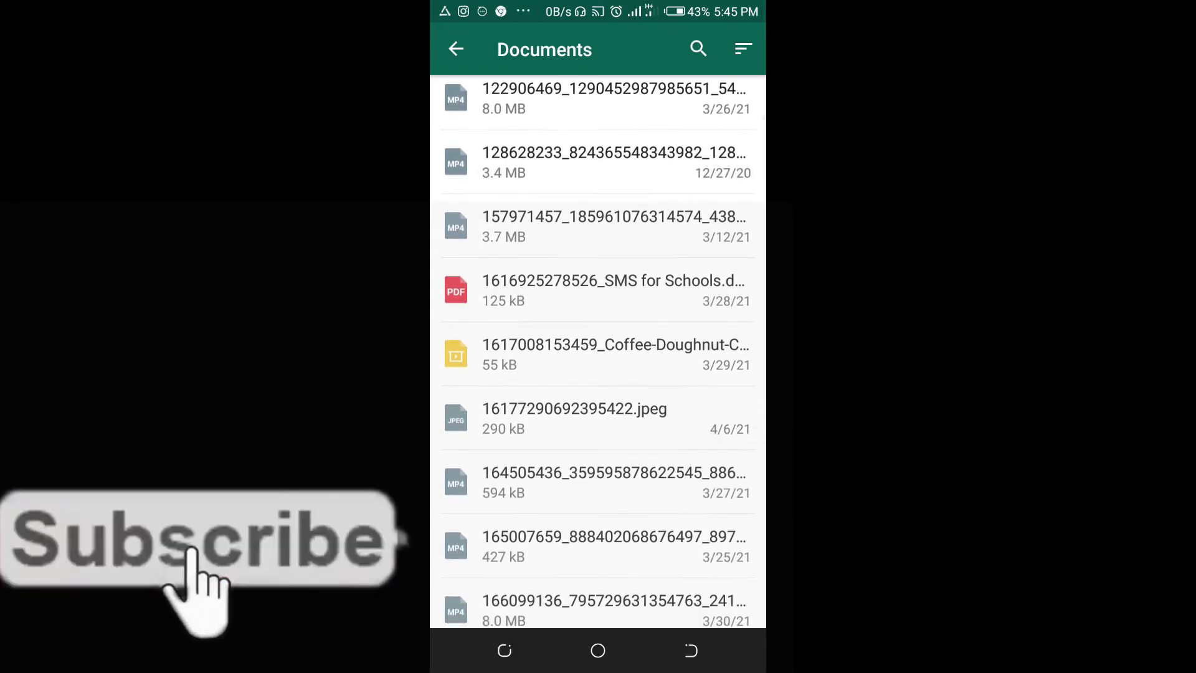
# Step: Pick the SMS for Schools PDF from Documents and confirm sending it to the contact
pyautogui.click(613, 289)
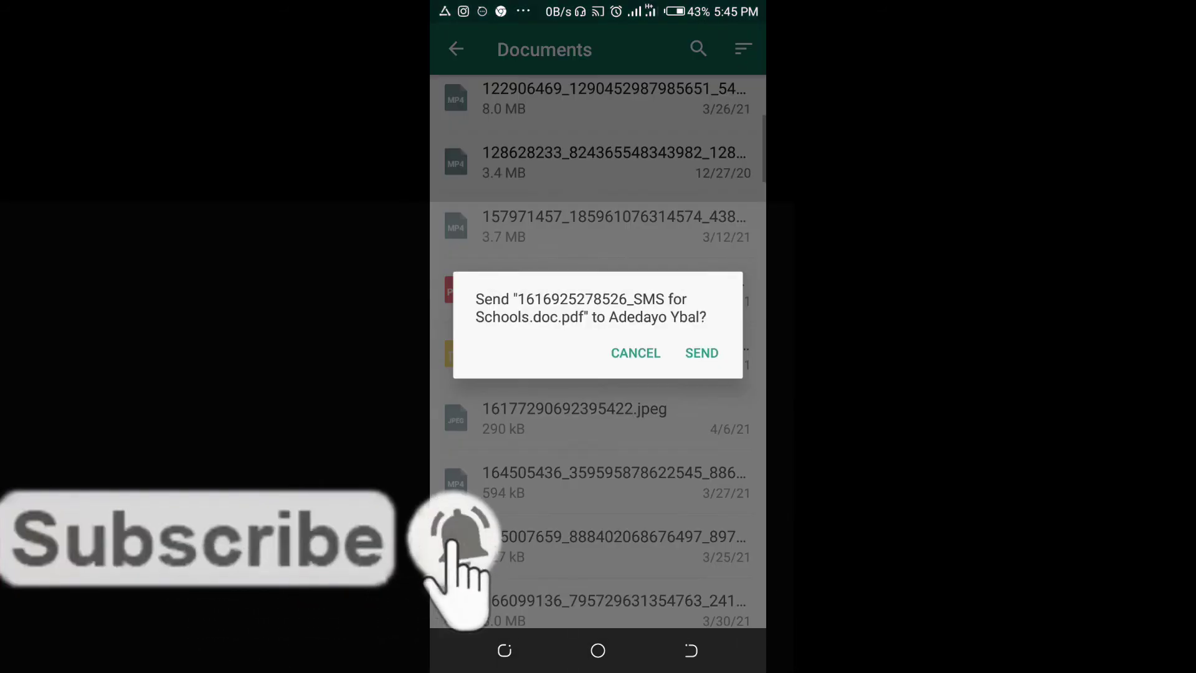
pyautogui.click(702, 353)
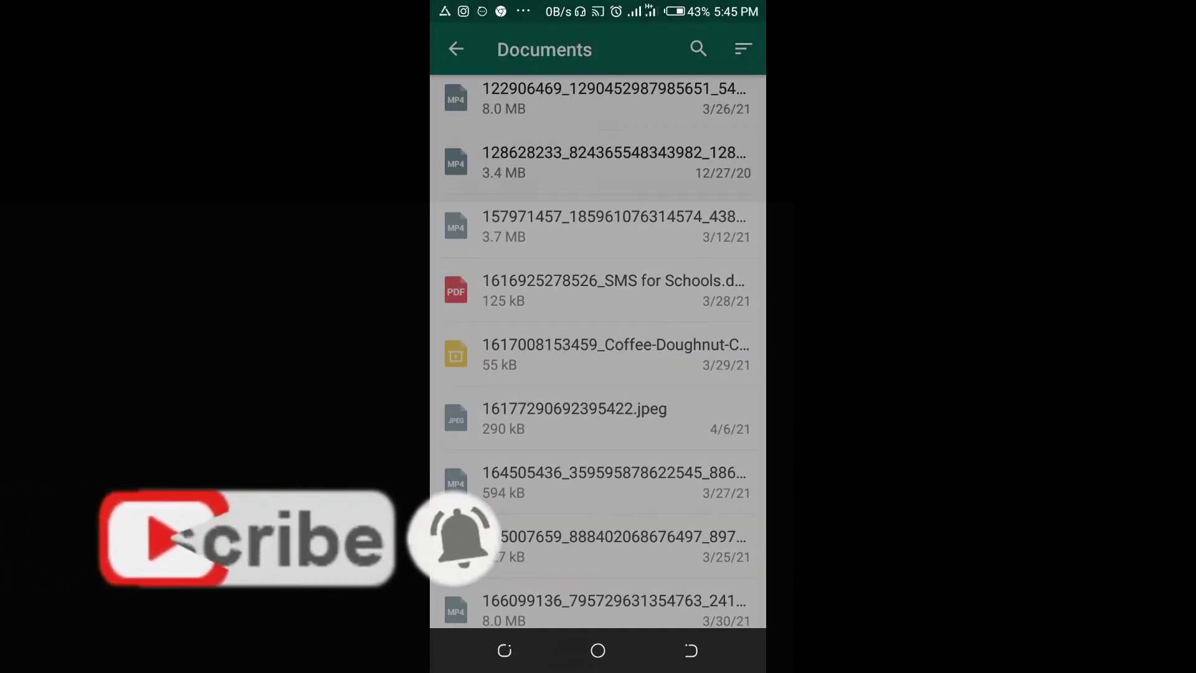